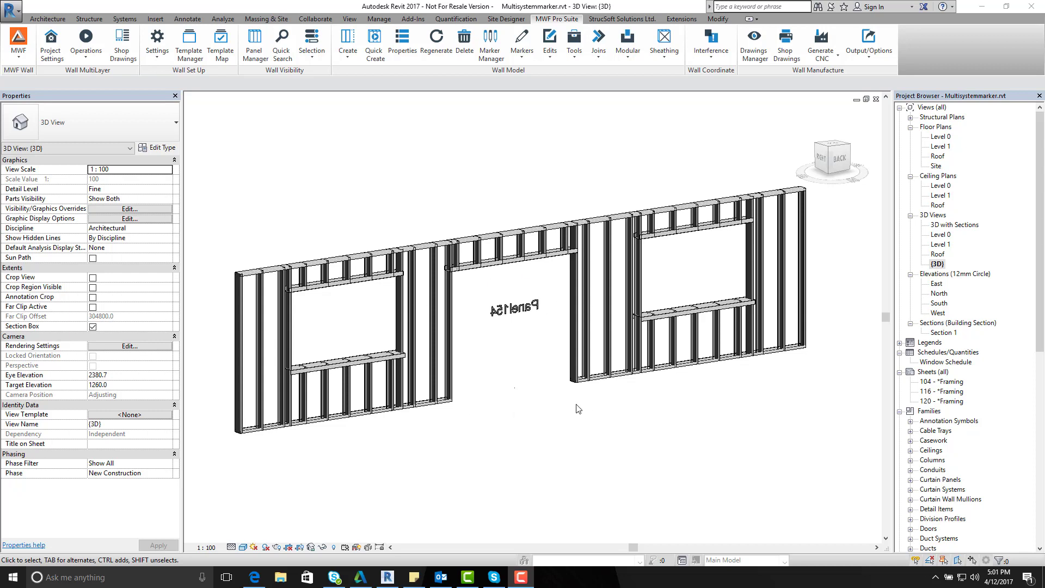
Pan, zoom and orbit the 3D view to recentre the wall panel.
middle_click_drag(846, 442, 852, 435)
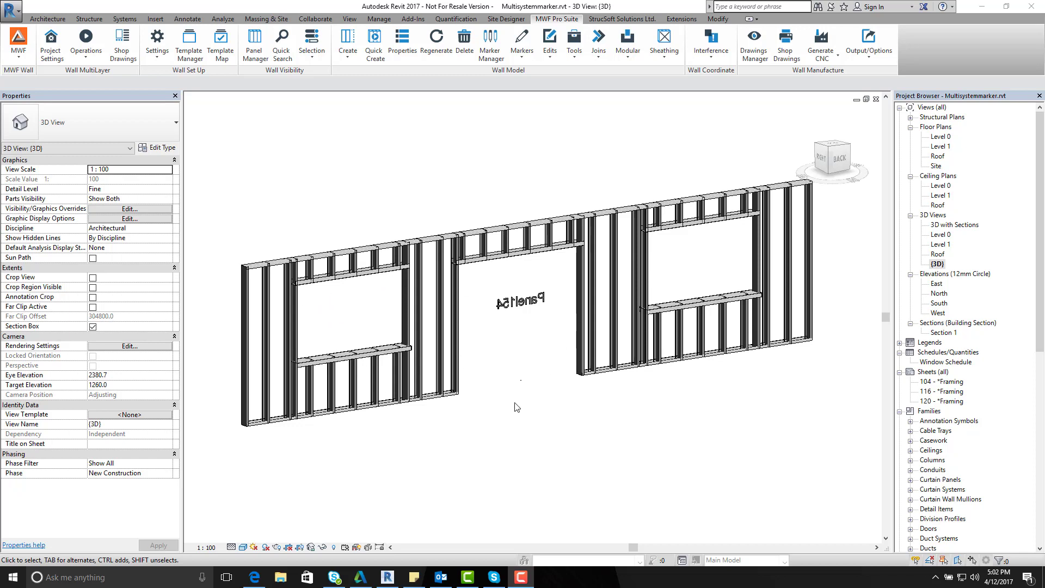
scroll(490, 441, "down", 3)
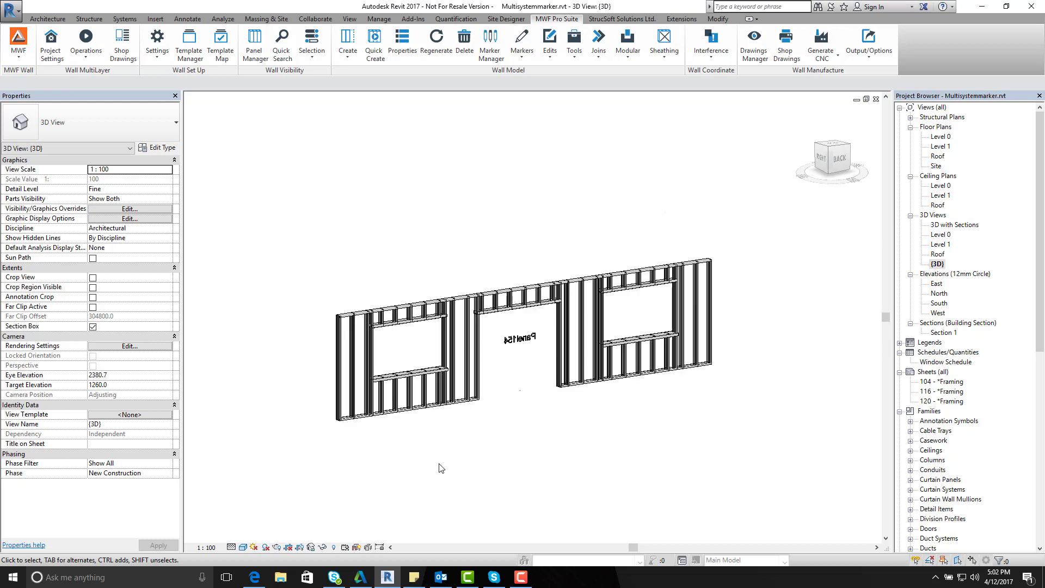
scroll(441, 465, "up", 3)
scroll(449, 473, "down", 1)
scroll(448, 474, "up", 2)
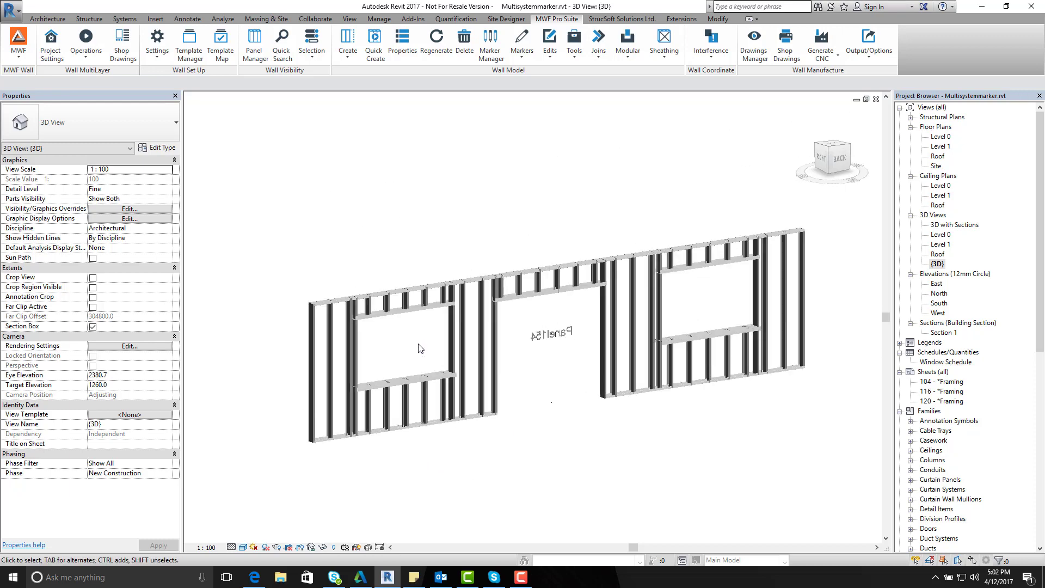
scroll(392, 362, "up", 2)
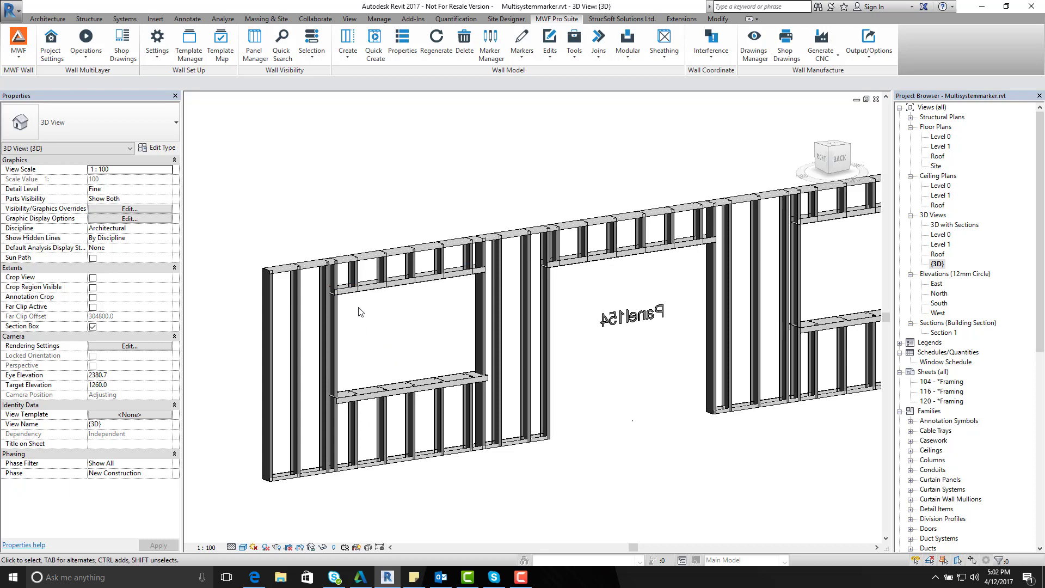
scroll(362, 313, "down", 2)
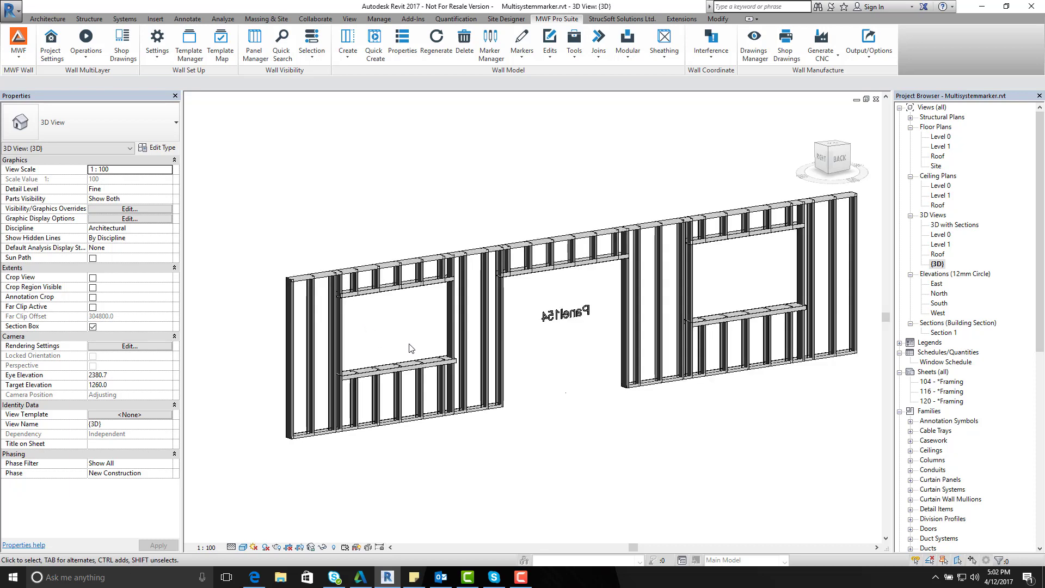
middle_click_drag(411, 349, 345, 362, "shift")
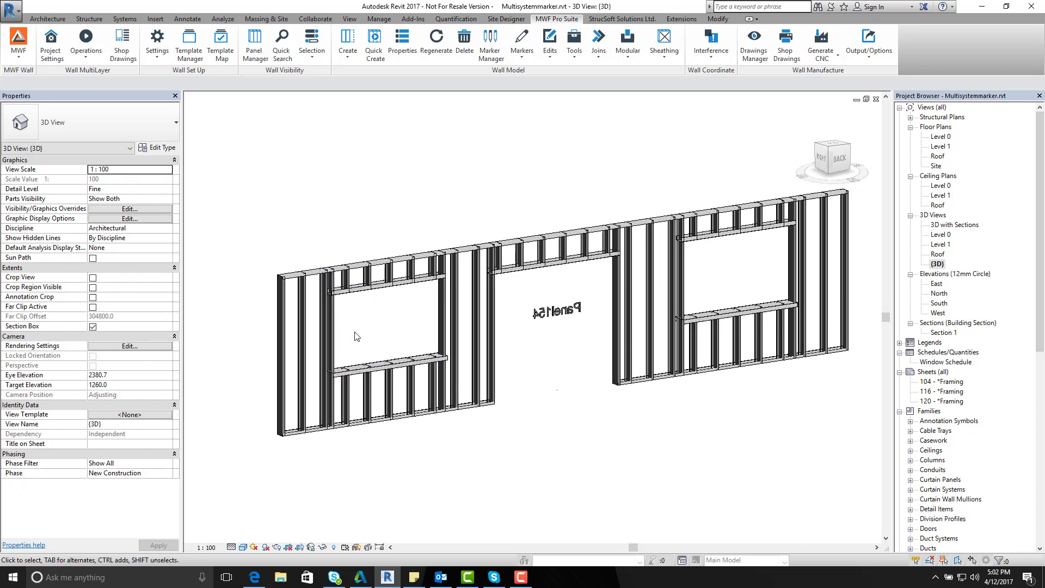
Open the Marker Manager and expand the Wall > Opening > Single marker types.
left_click(485, 50)
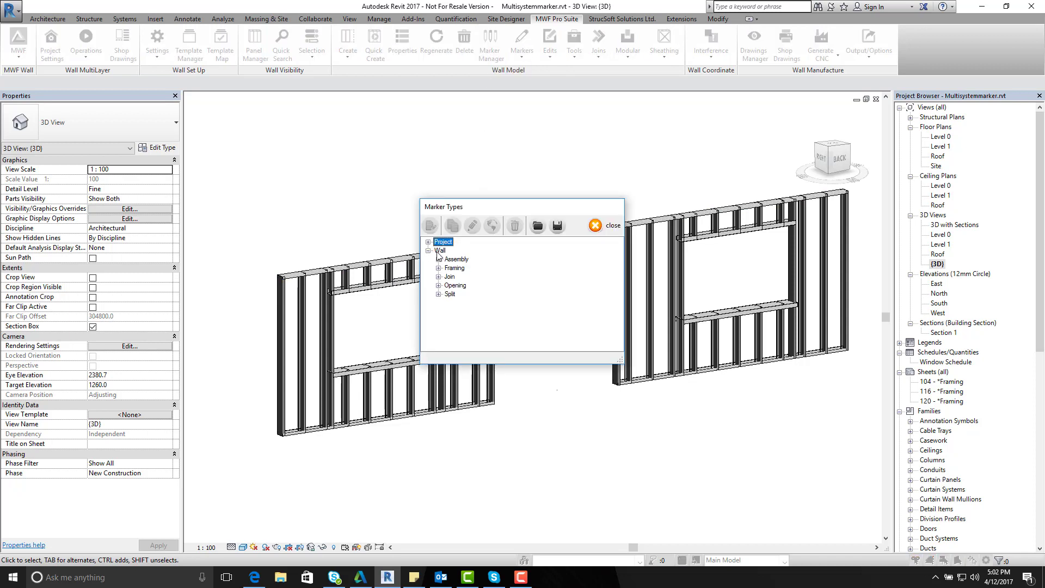
left_click(439, 286)
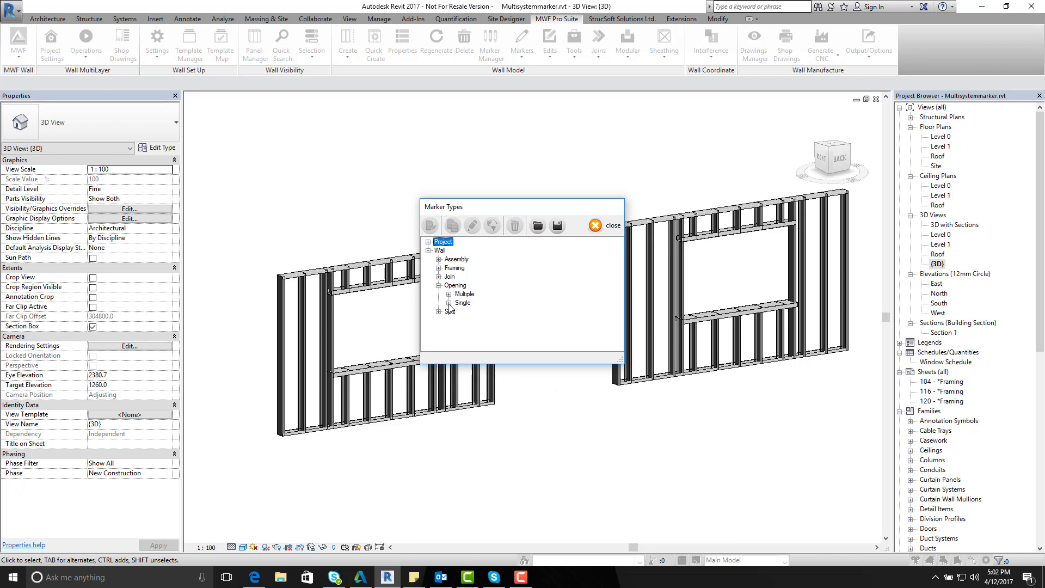
left_click(449, 303)
scroll(525, 277, "down", 4)
scroll(527, 278, "down", 3)
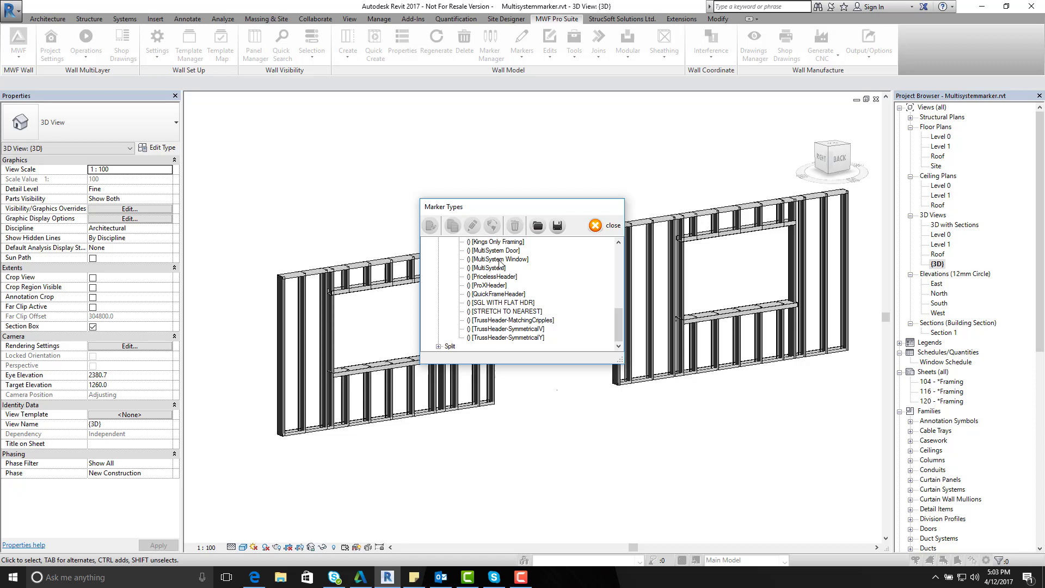
Edit the MultiSystem Window marker so its top-of-opening header is a Box Header, Option 3.
left_click(496, 260)
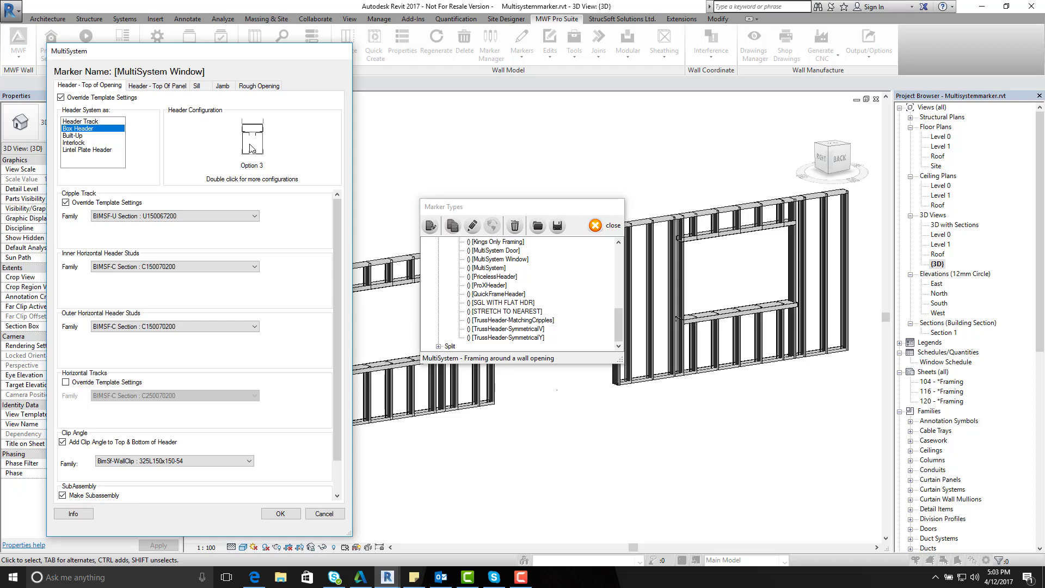
double_click(251, 149)
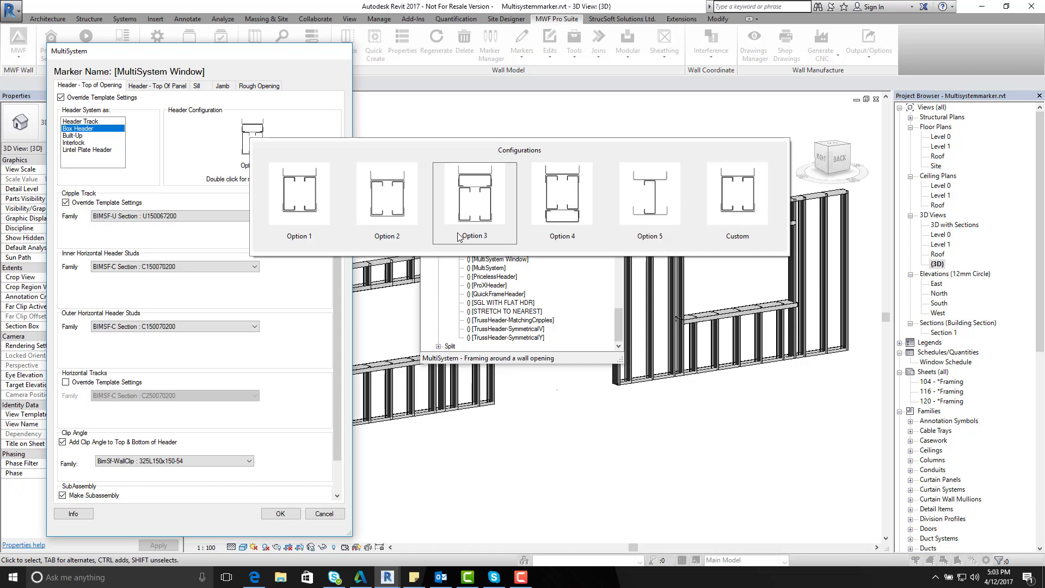
left_click(481, 191)
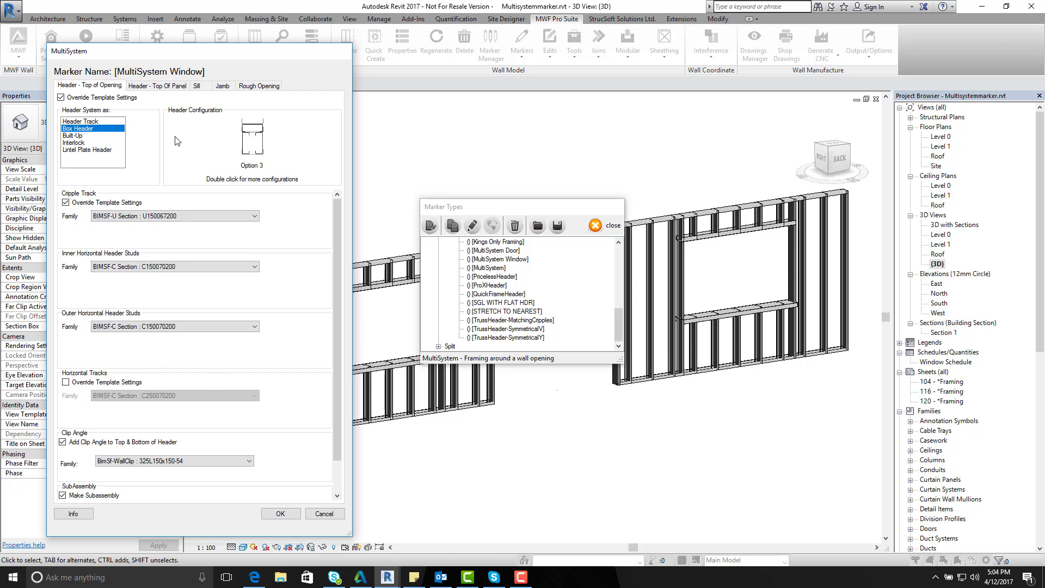
Set the window marker's jambs to Built-Up Single Stud and Capped Jamb, and save.
left_click(218, 88)
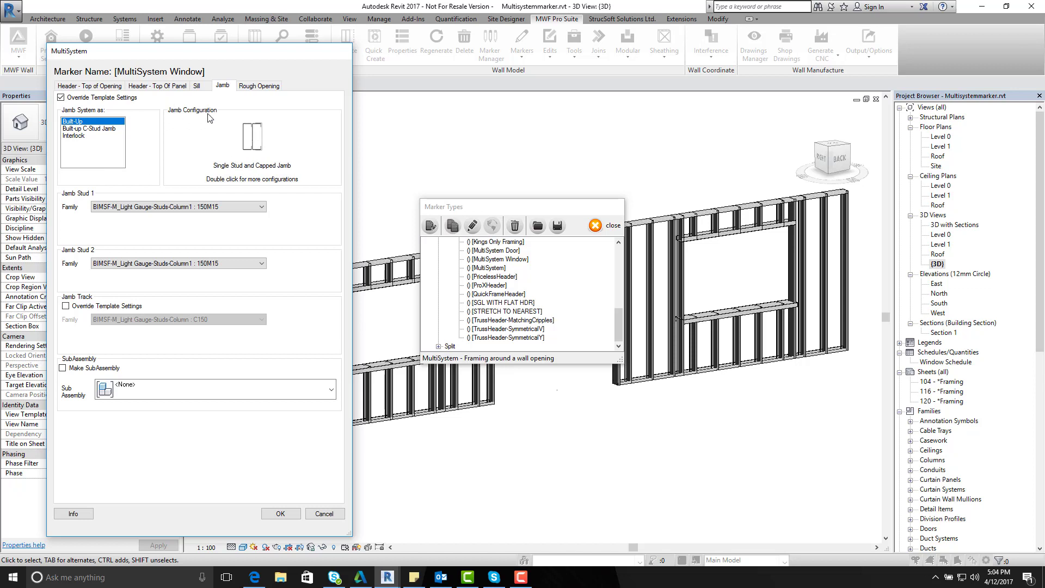
double_click(258, 142)
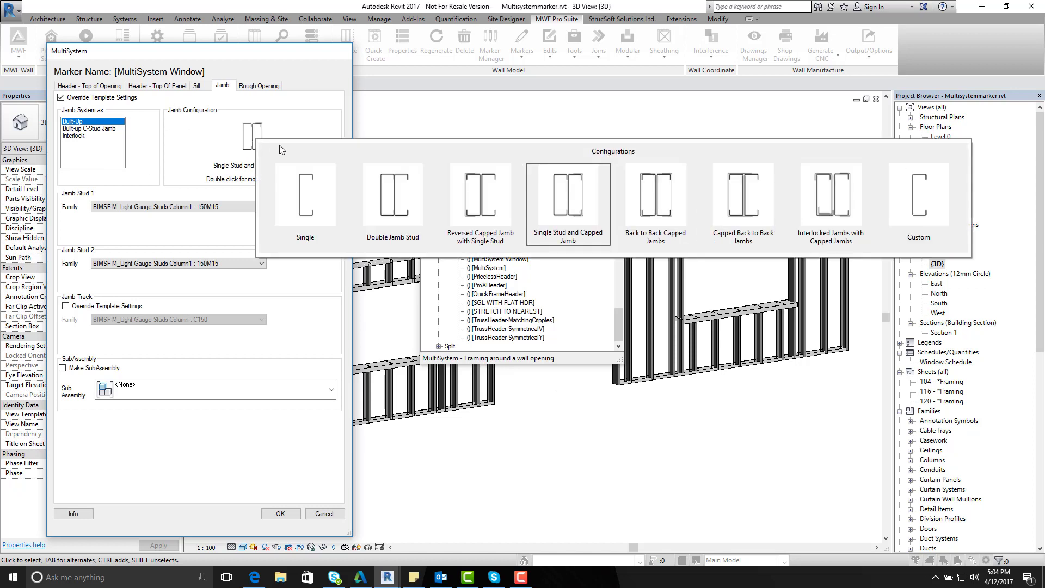
left_click(584, 223)
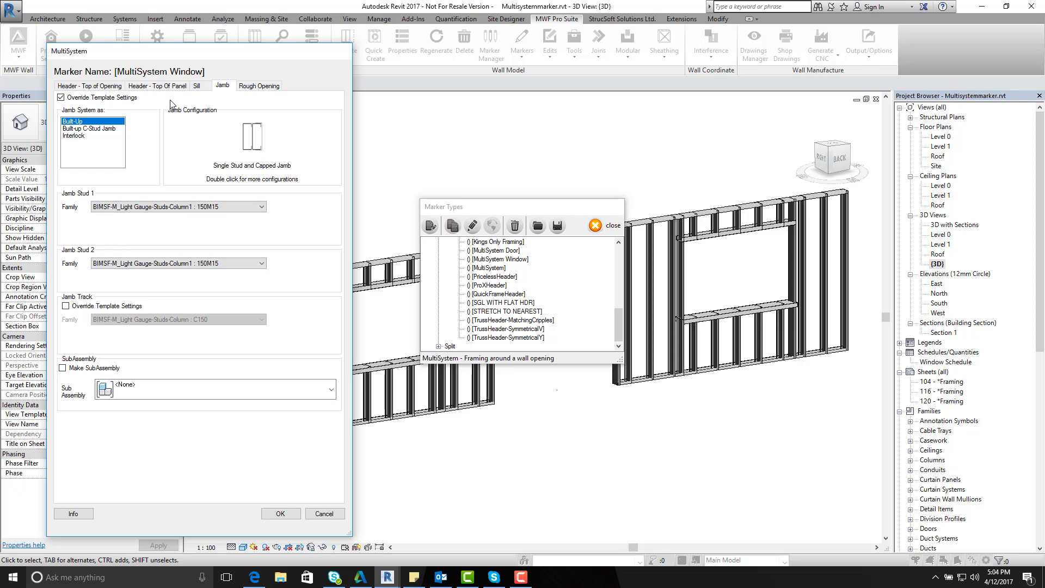
left_click(281, 514)
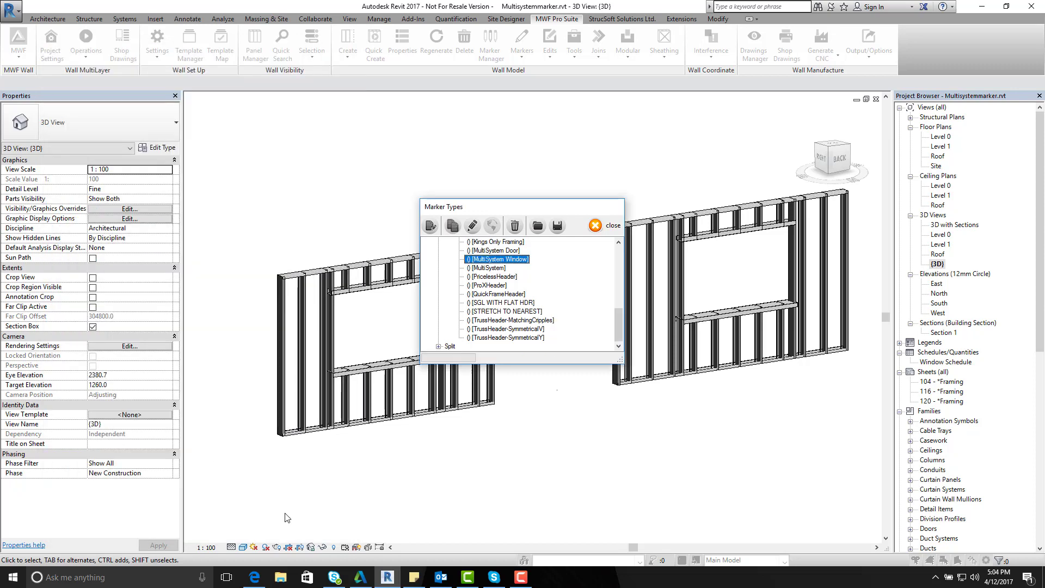
Close Marker Types, select a Panel154 stud, and regenerate the panel's framing.
left_click(608, 229)
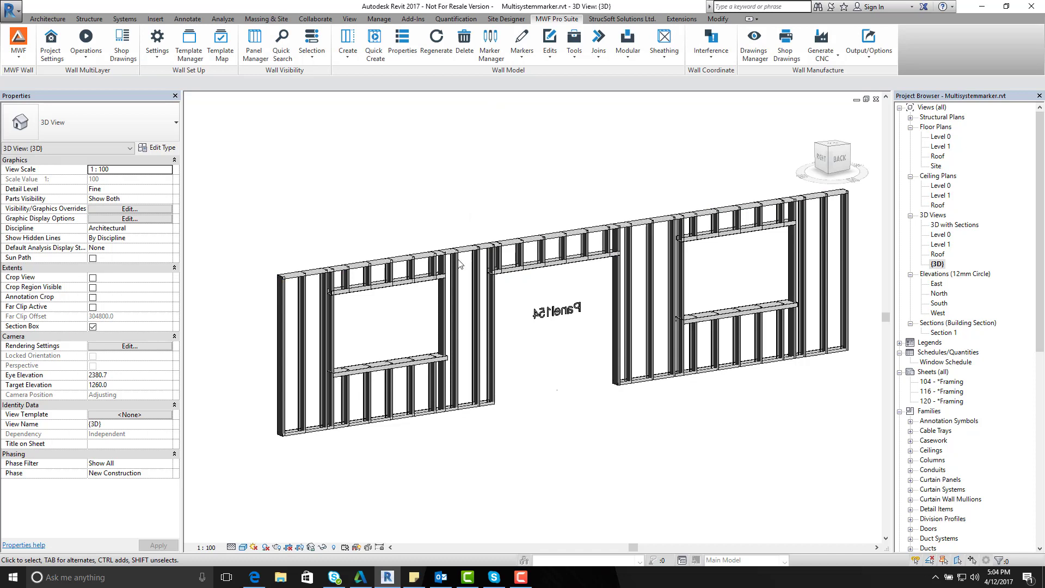
left_click(456, 301)
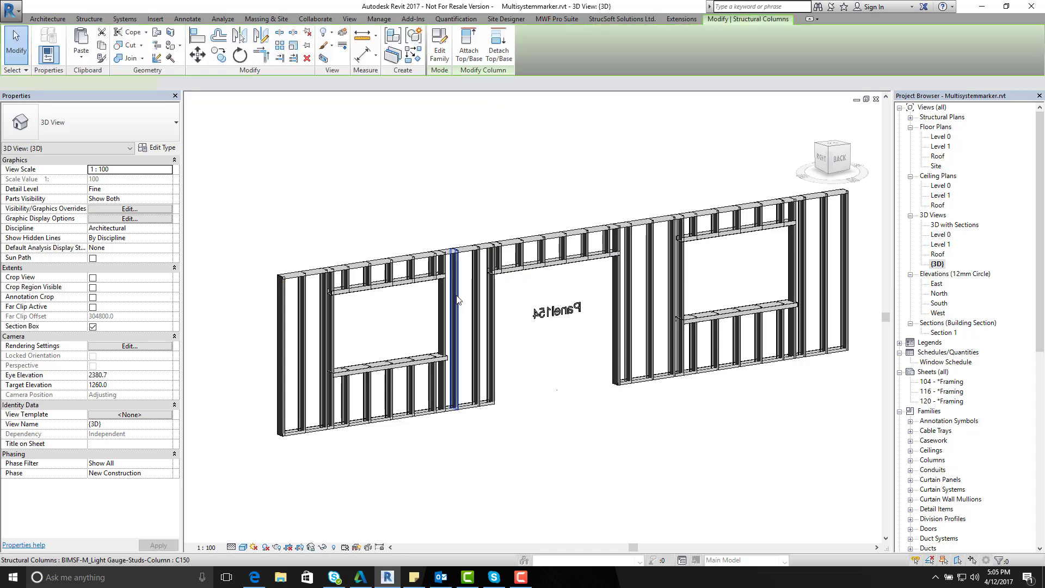
left_click(553, 19)
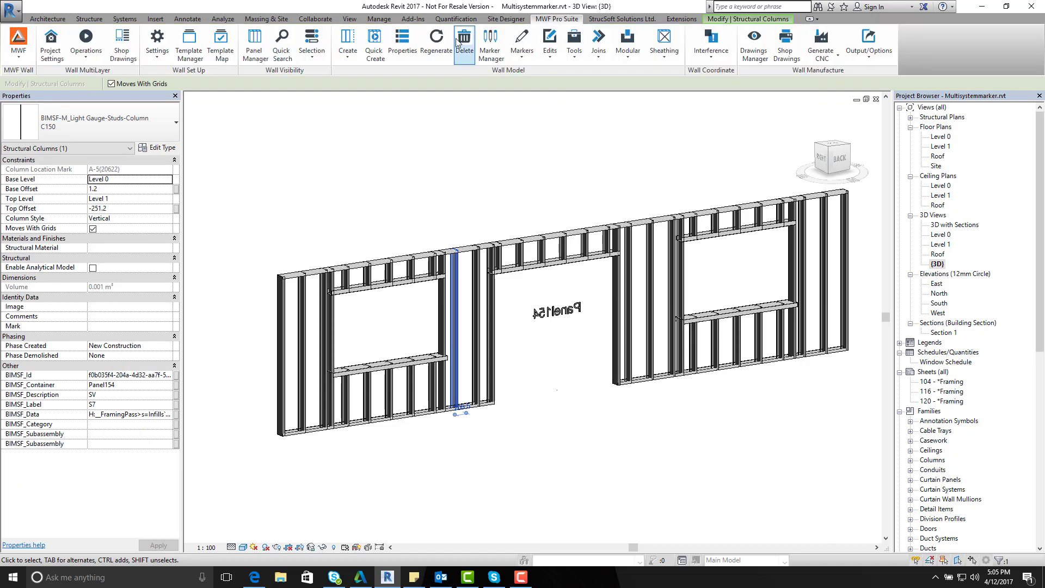
left_click(436, 43)
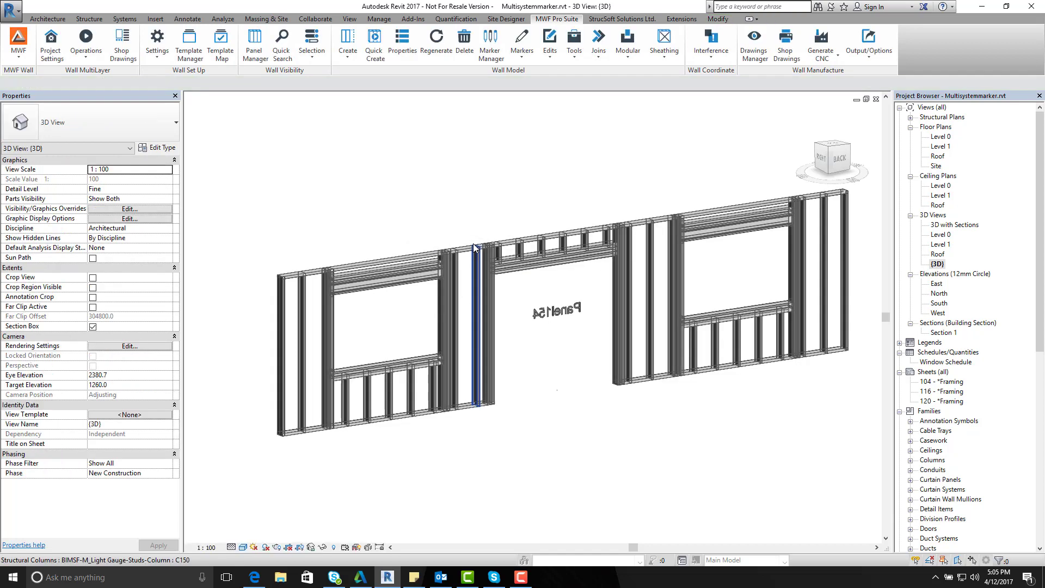
middle_click_drag(304, 234, 361, 303, "shift")
scroll(350, 276, "up", 3)
scroll(350, 275, "up", 5)
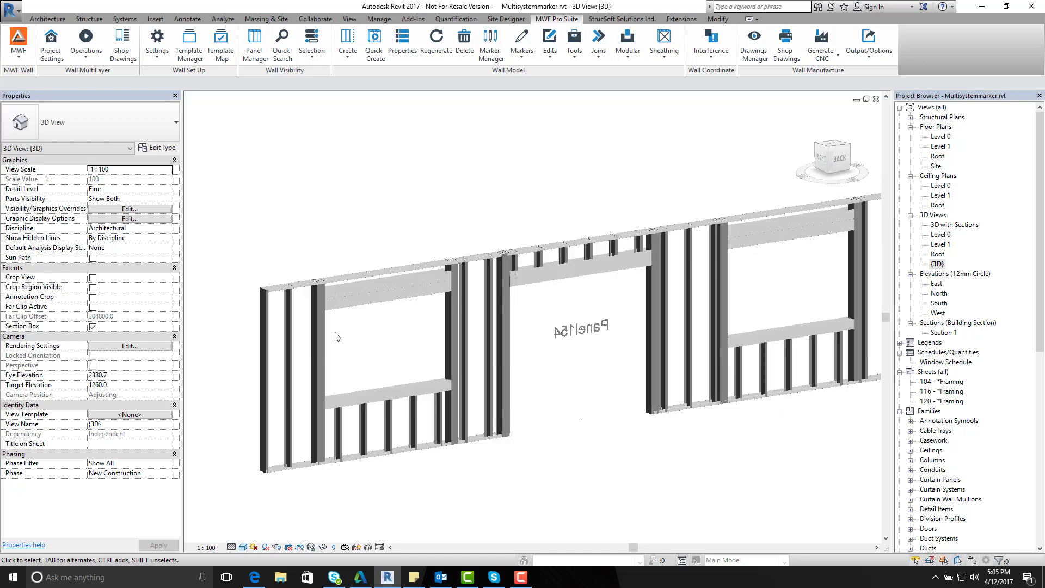
scroll(329, 284, "down", 5)
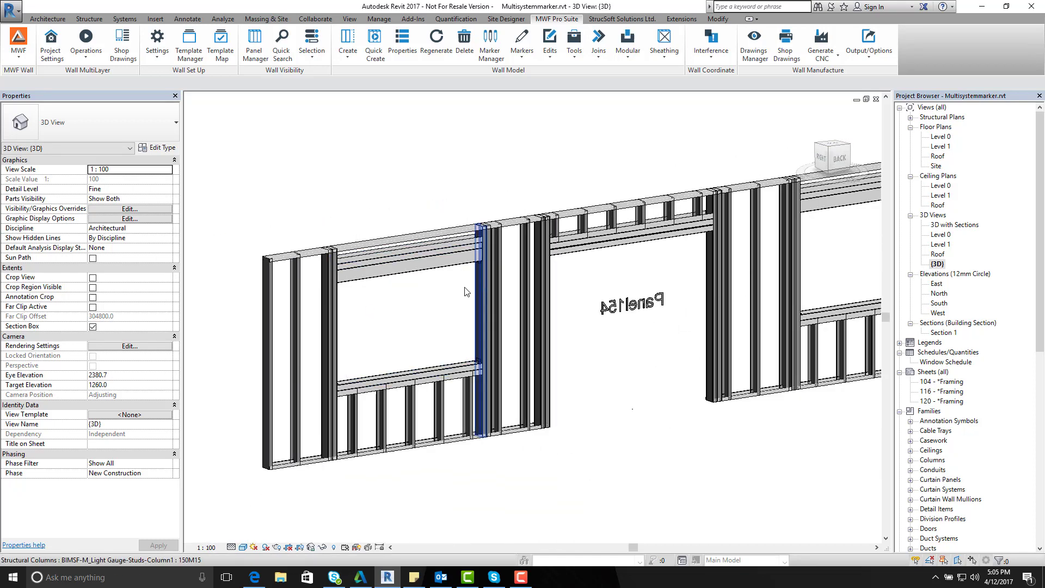
scroll(359, 338, "down", 3)
scroll(602, 273, "up", 3)
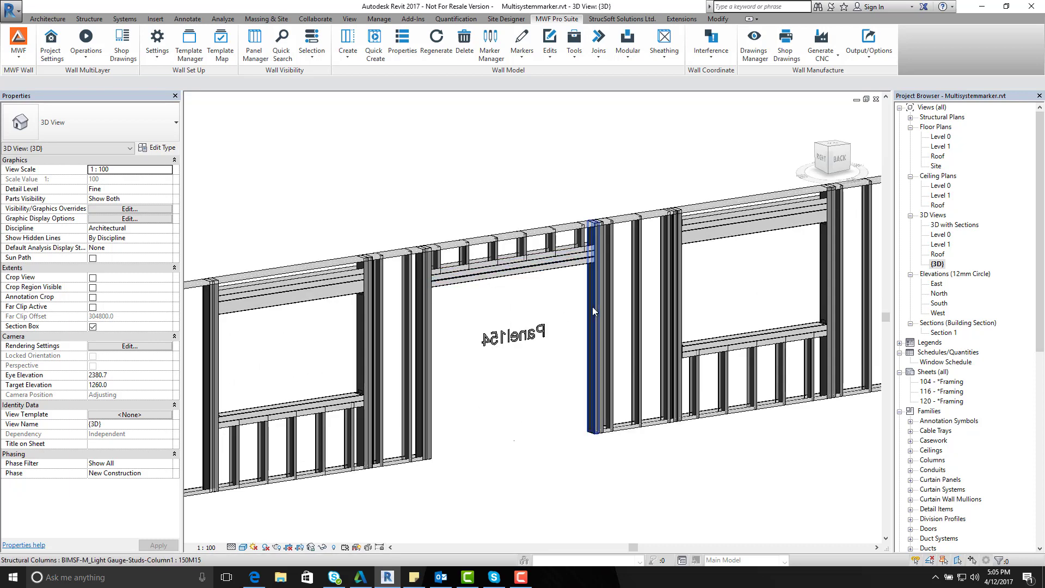
scroll(552, 326, "down", 3)
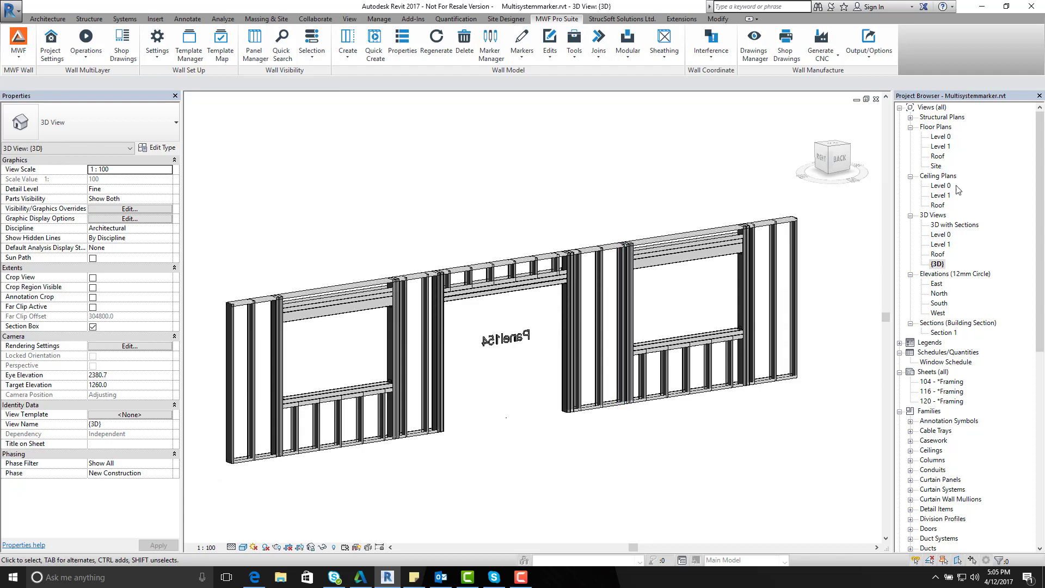
Open the 3D with Sections view and orbit to see the wall from the side.
double_click(952, 226)
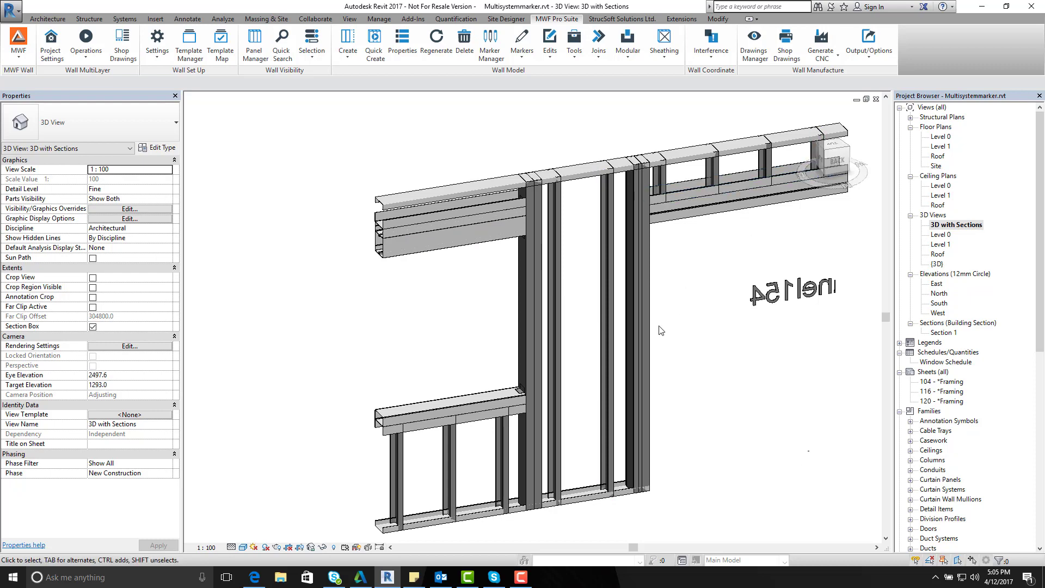
middle_click_drag(546, 320, 514, 264, "shift")
scroll(433, 208, "up", 5)
Select and inspect the box header's C150070200 studs and U150067200 track from several angles.
left_click(515, 264)
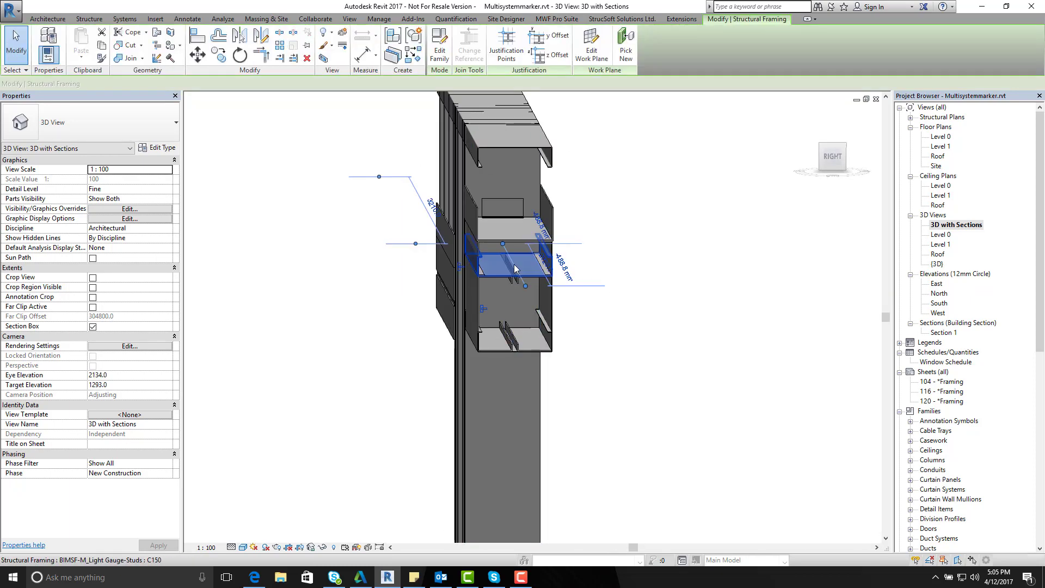
left_click(551, 322)
middle_click_drag(567, 332, 398, 335, "shift")
middle_click_drag(647, 365, 510, 368, "shift")
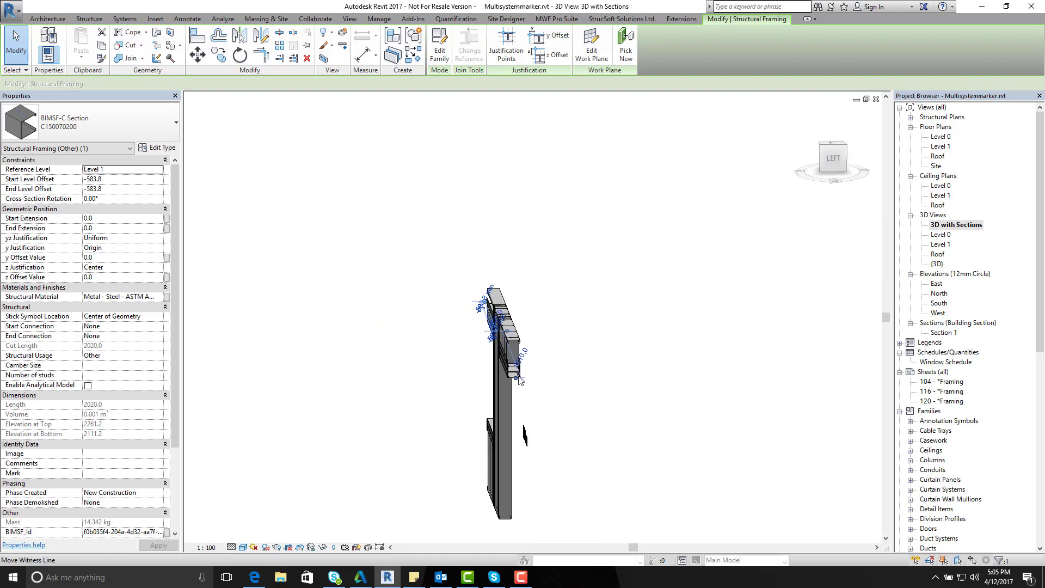
scroll(509, 368, "up", 5)
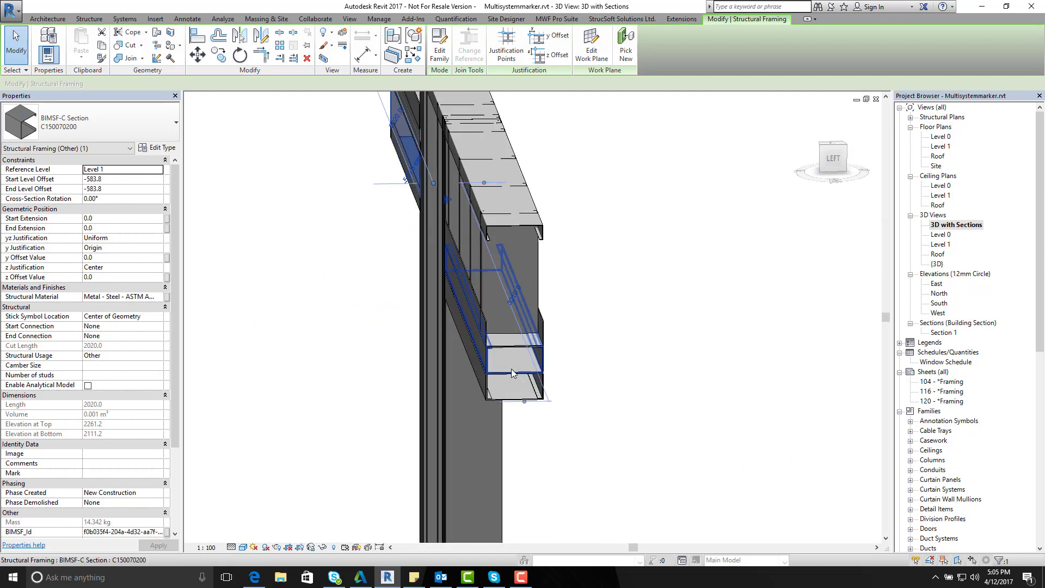
middle_click_drag(512, 370, 550, 371, "shift")
scroll(668, 250, "down", 5)
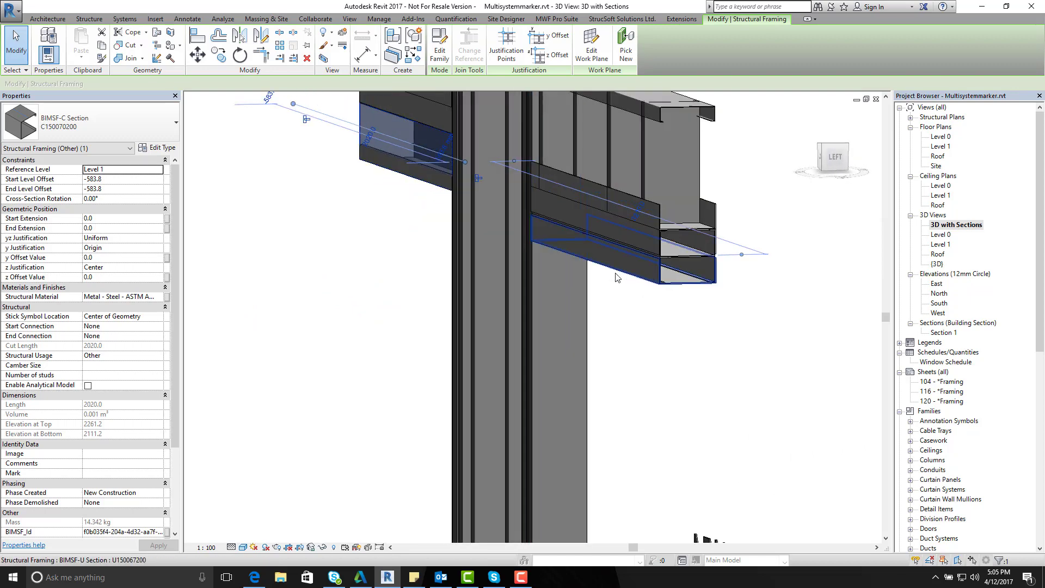
Switch back to the {3D} view with Ctrl+Tab.
key("ctrl+Tab")
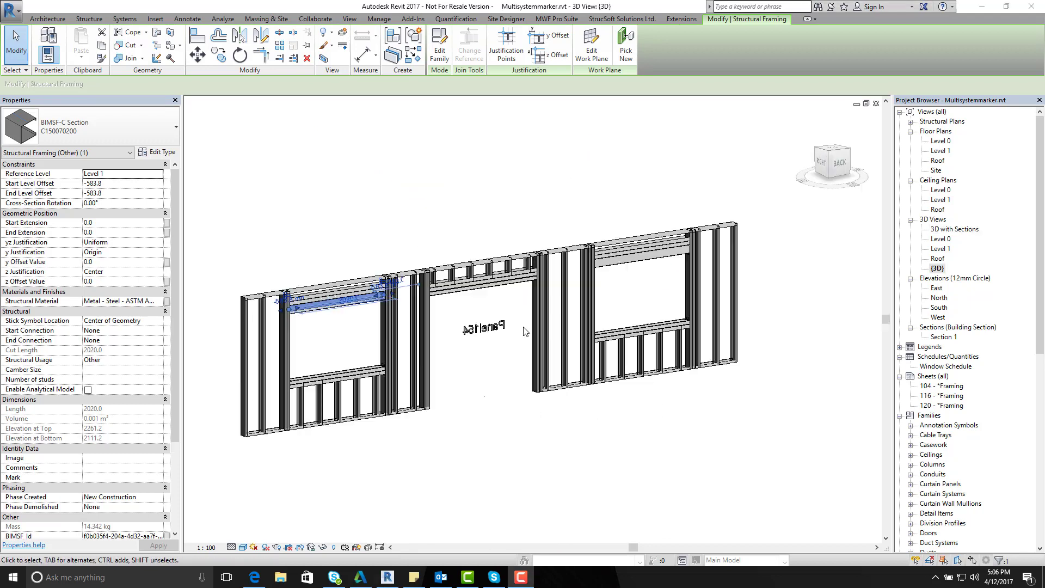